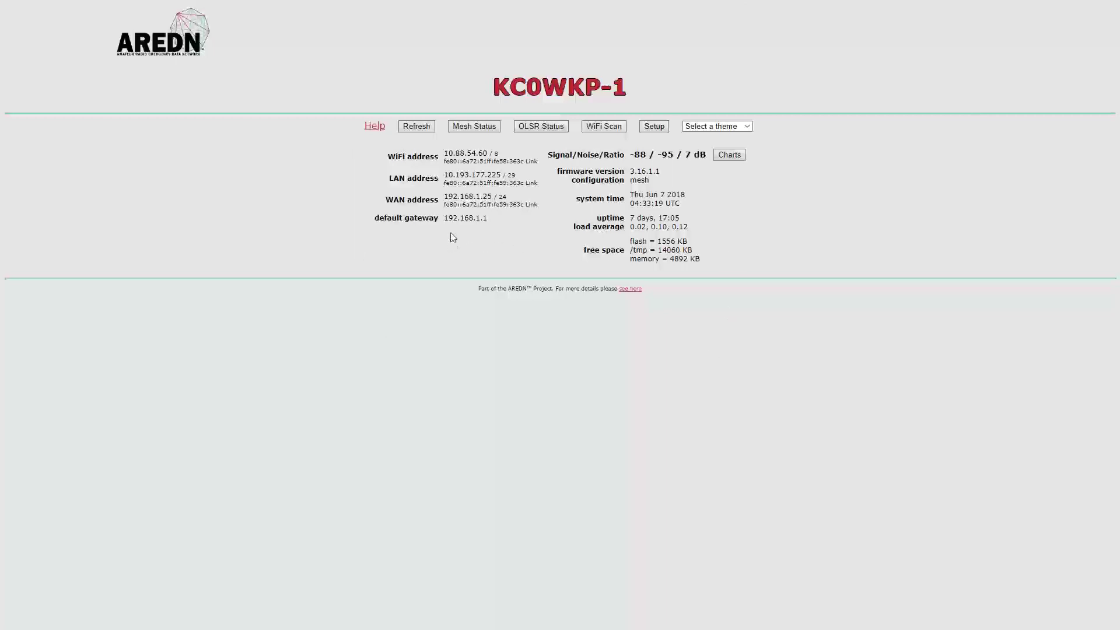
# Go from the node status page through Setup to the Port Forwarding, DHCP, and Services page.
pyautogui.click(661, 127)
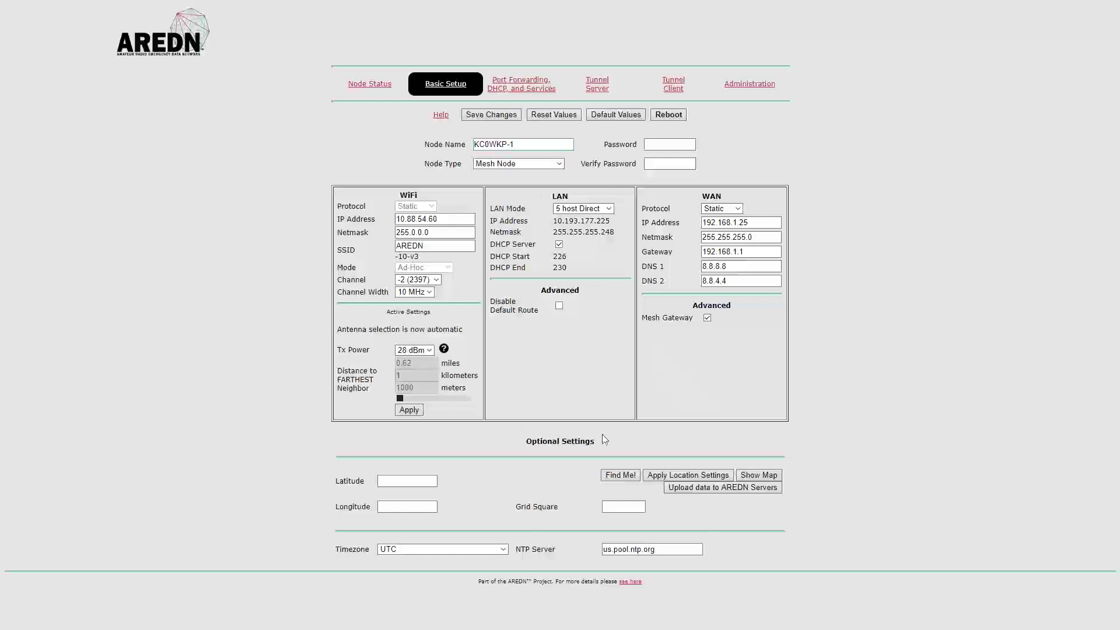
pyautogui.click(521, 91)
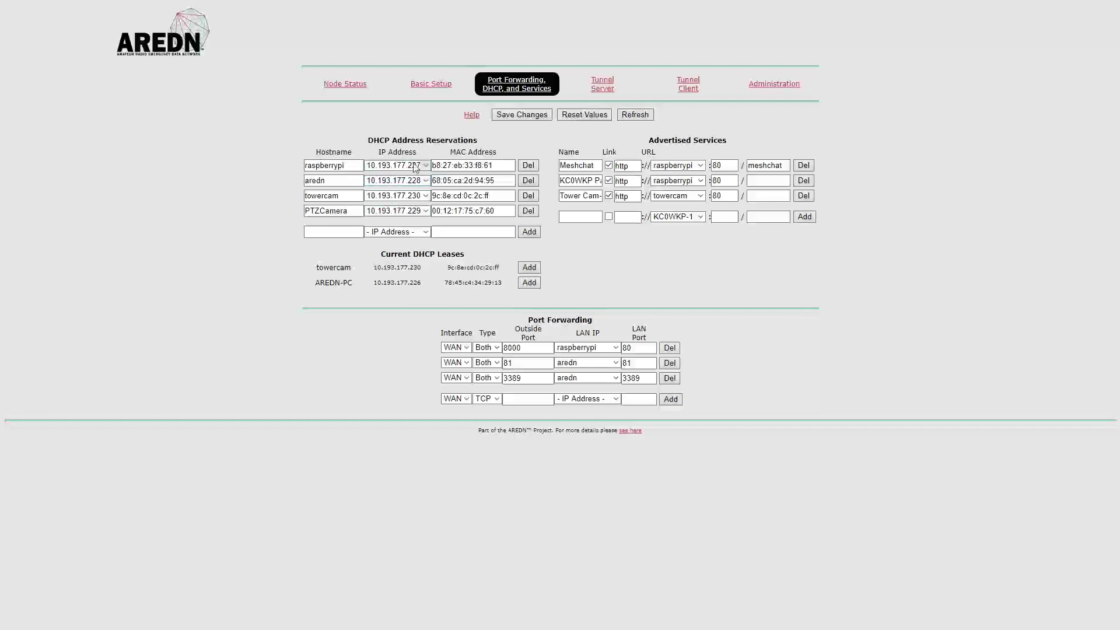
# Check which IP addresses are offered for a new DHCP reservation, then dismiss the list.
pyautogui.click(430, 233)
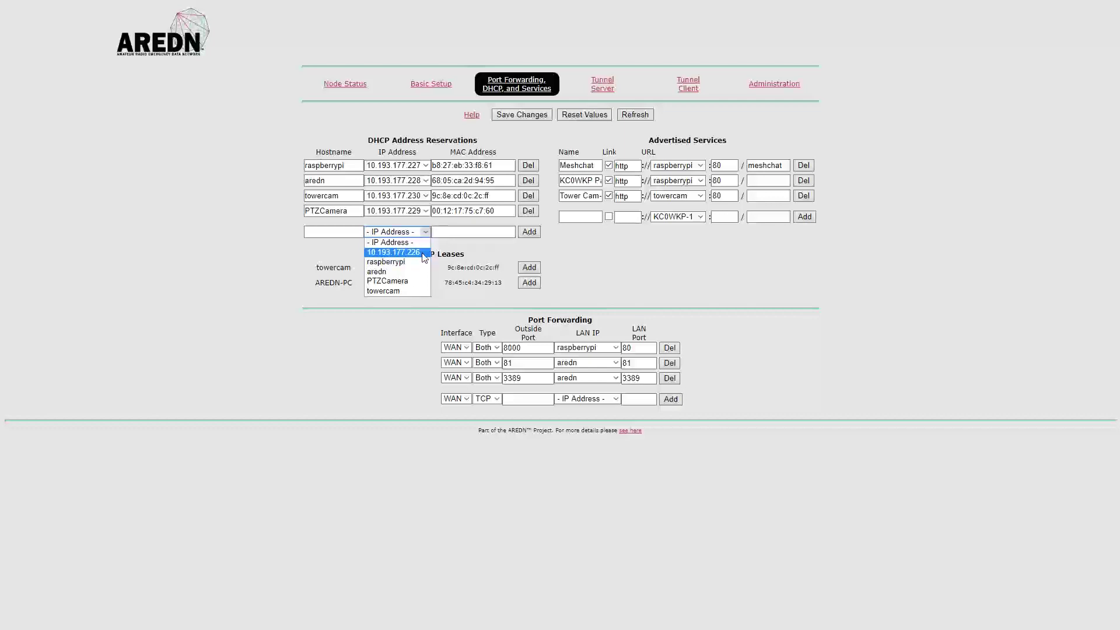
pyautogui.click(441, 90)
# Back on Basic Setup, switch the LAN mode to 13 host Direct.
pyautogui.click(442, 91)
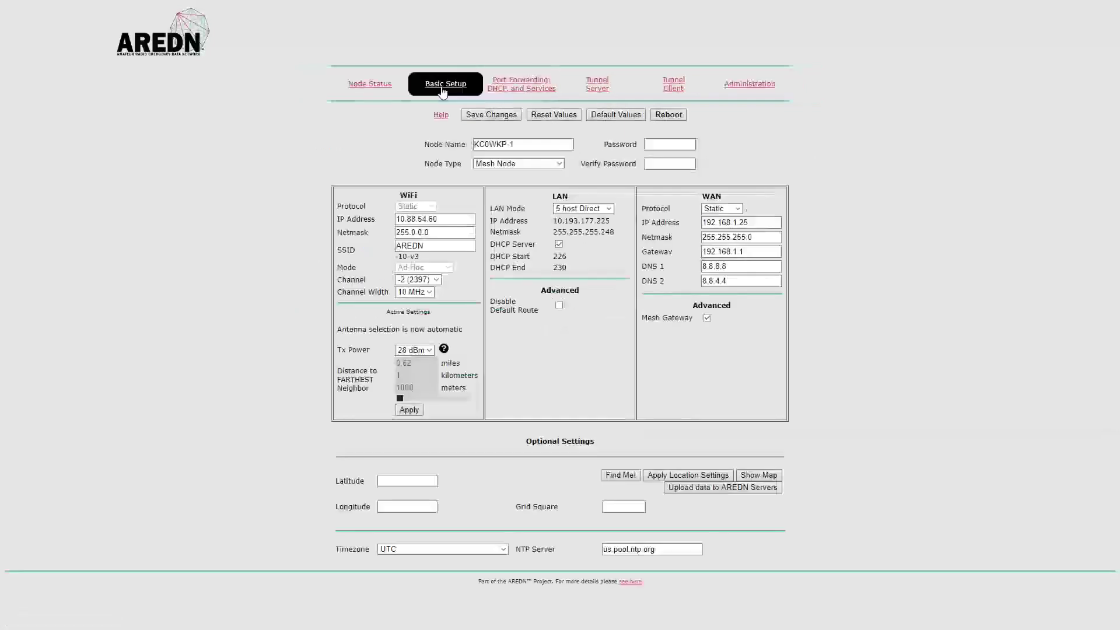
pyautogui.click(607, 210)
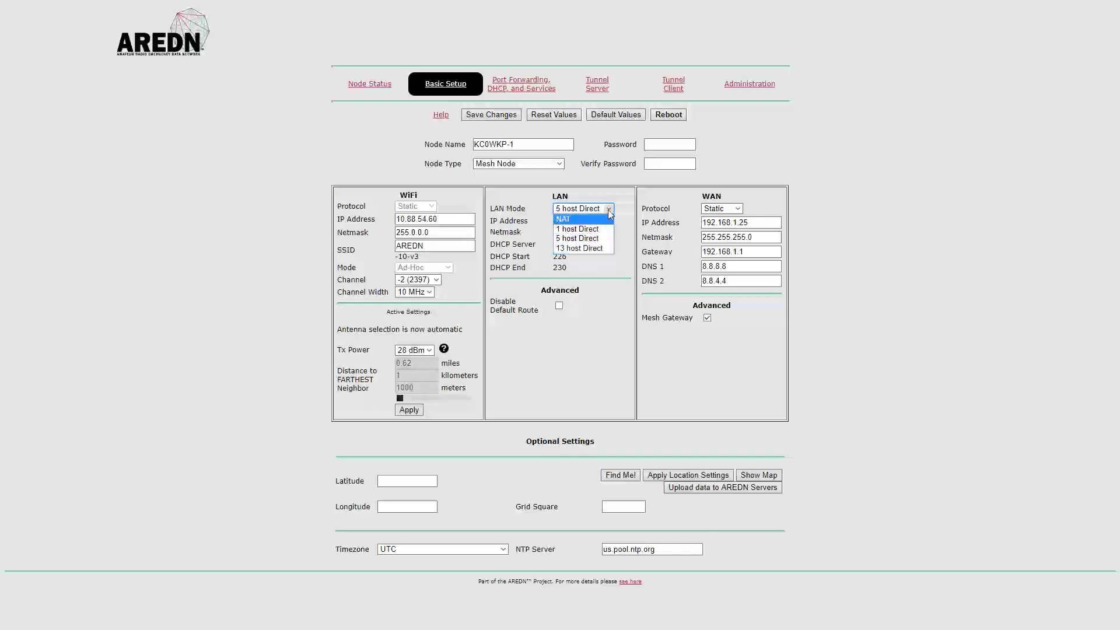
pyautogui.click(608, 208)
pyautogui.click(608, 208)
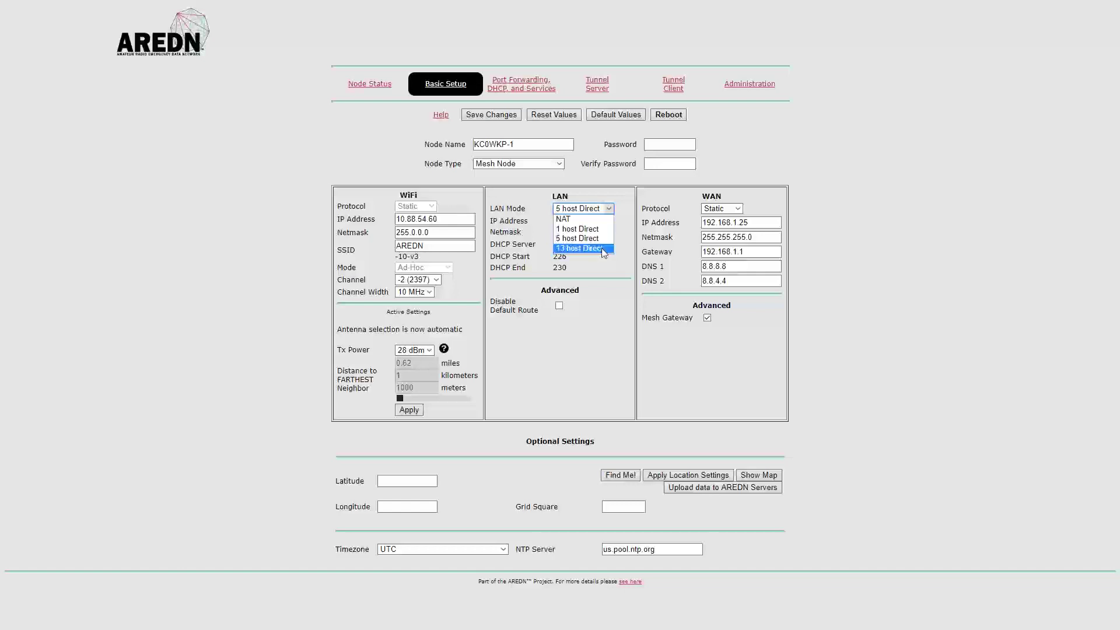
pyautogui.click(601, 249)
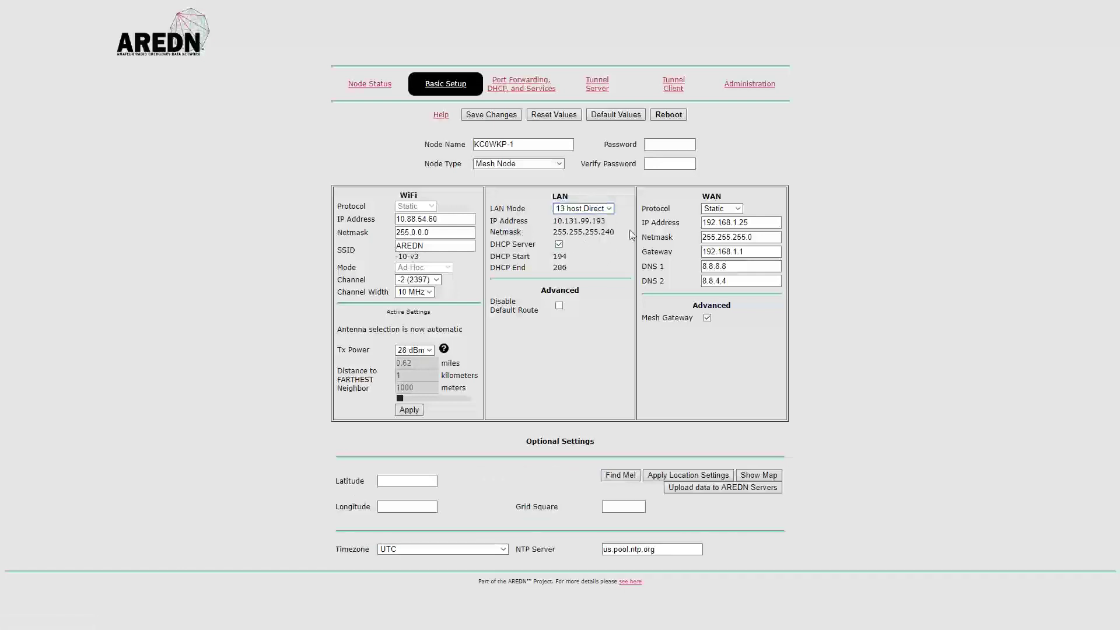
# Highlight the resulting LAN address and 255.255.255.240 netmask for review.
pyautogui.moveTo(553, 220); pyautogui.dragTo(618, 233)
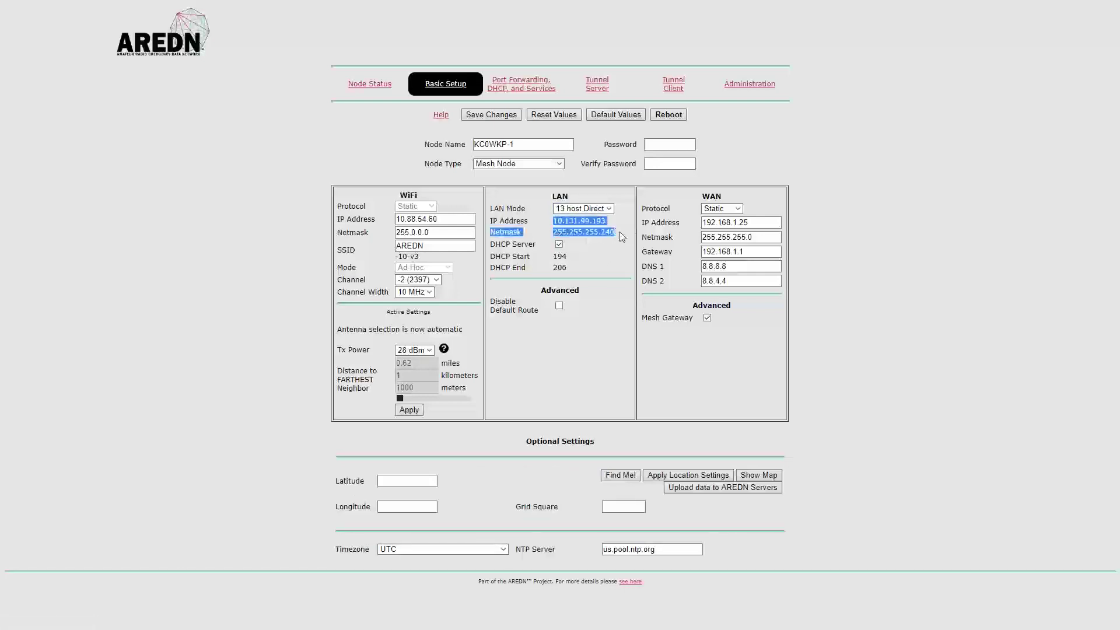
pyautogui.click(622, 236)
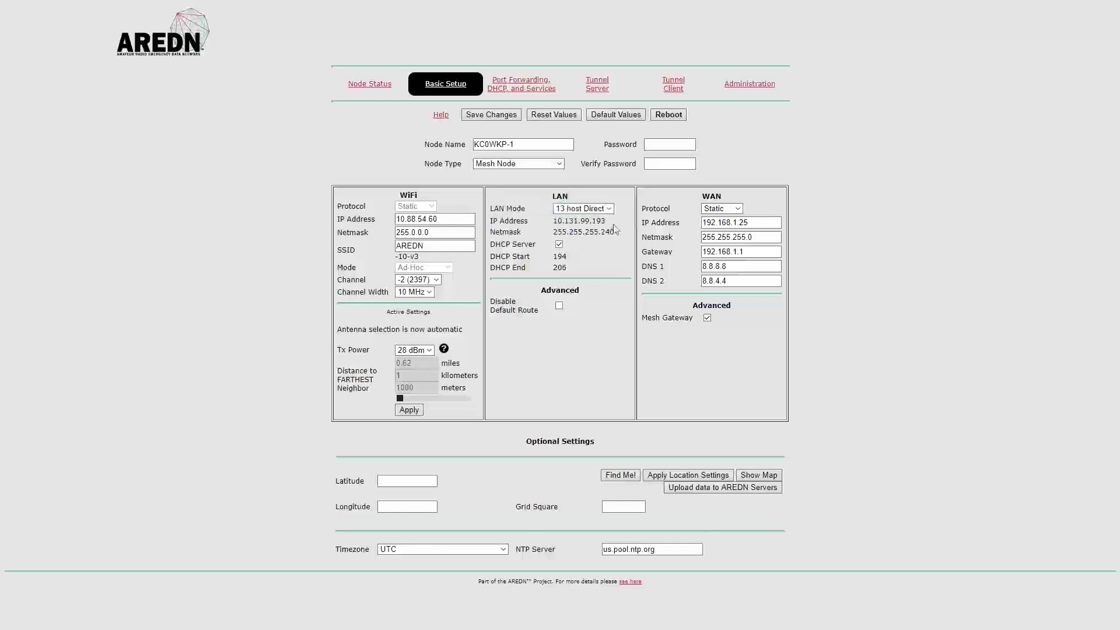
pyautogui.moveTo(616, 232); pyautogui.dragTo(552, 235)
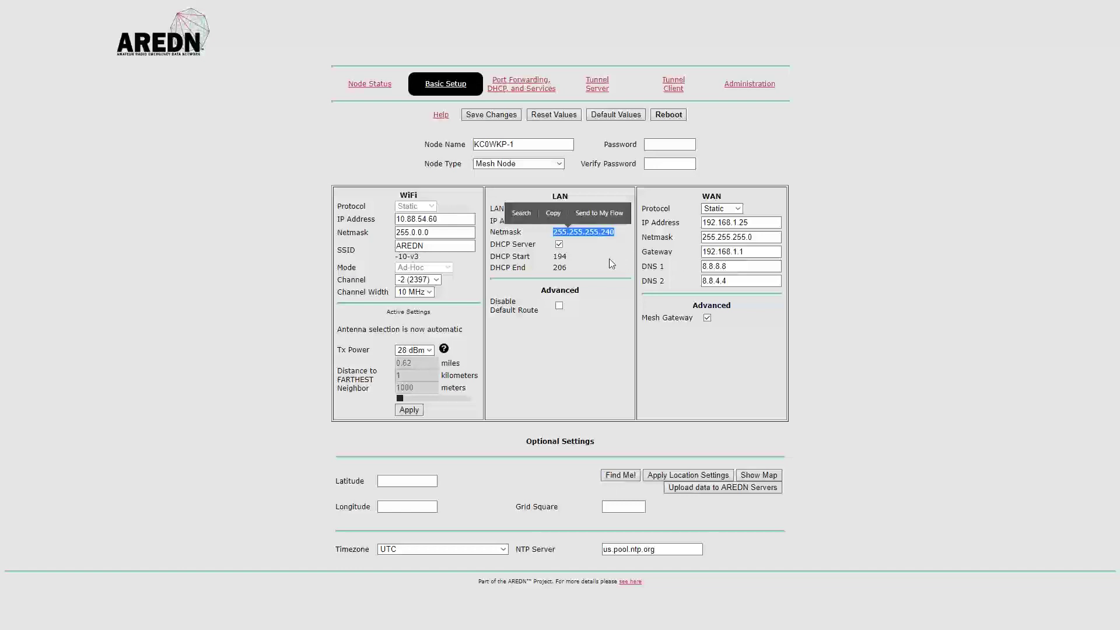
pyautogui.click(608, 252)
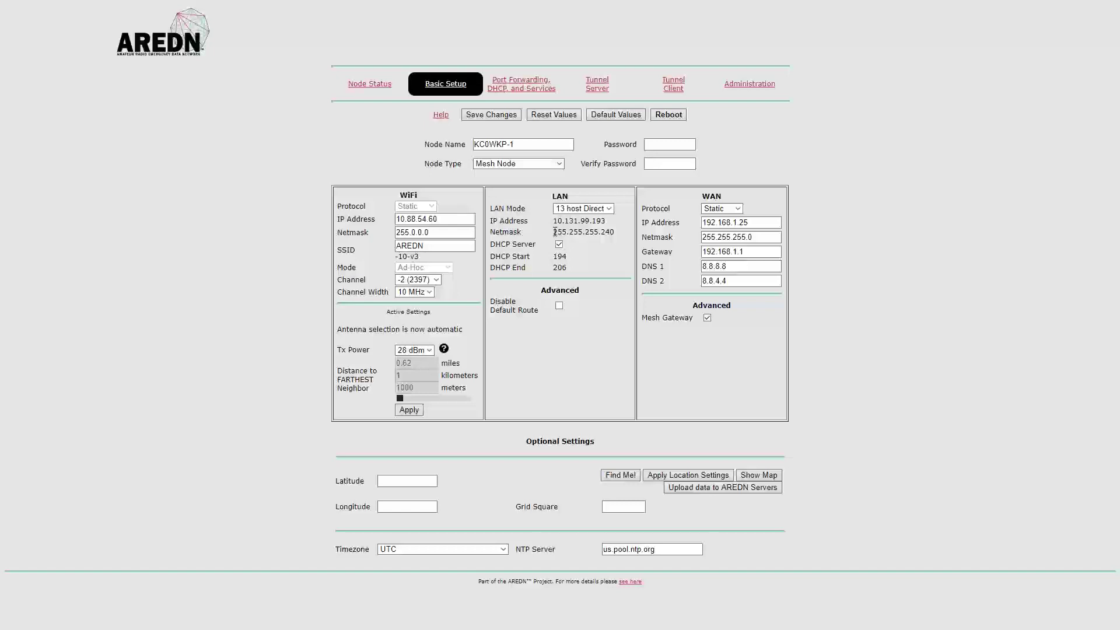
pyautogui.click(527, 85)
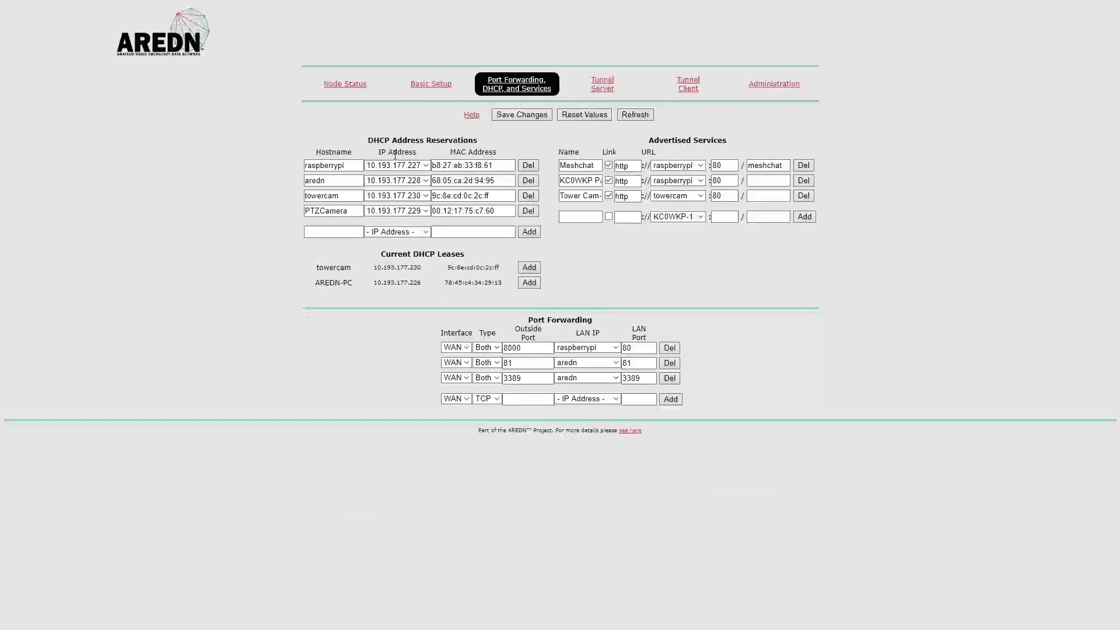
# Assign 10.193.177.226 to a new DHCP reservation and name it Camera 2.
pyautogui.click(425, 233)
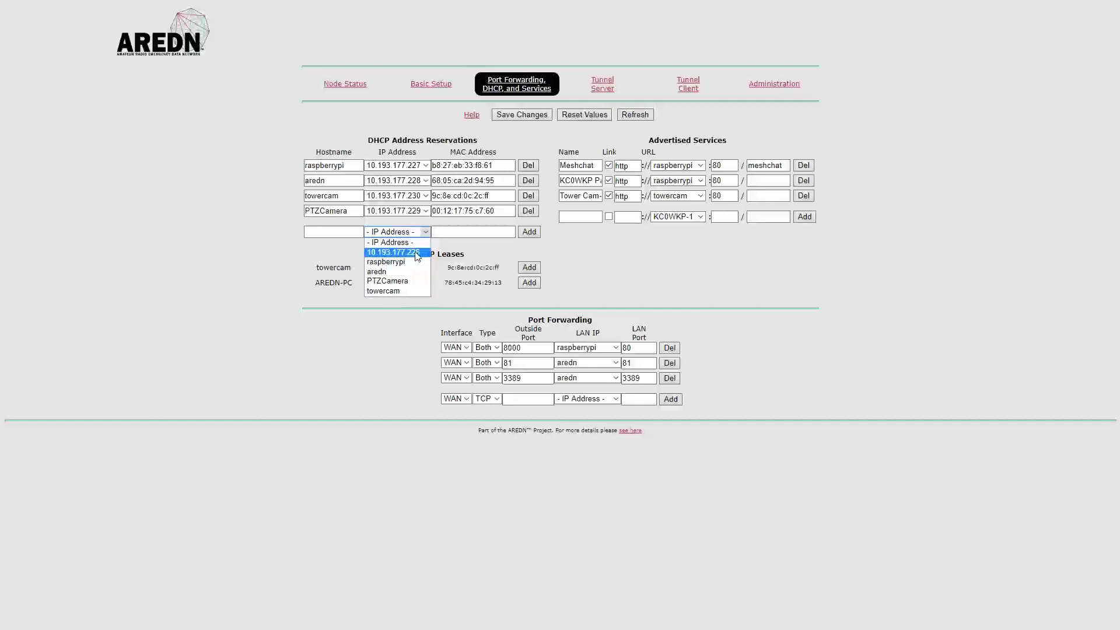
pyautogui.click(418, 257)
pyautogui.click(345, 234)
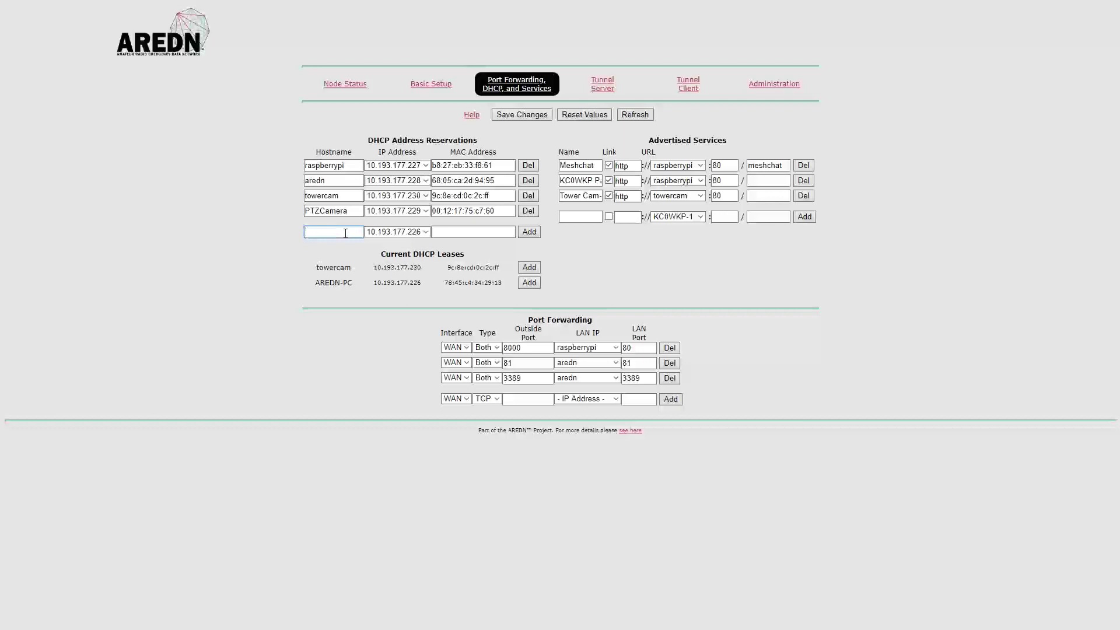
pyautogui.write('Camera 2')
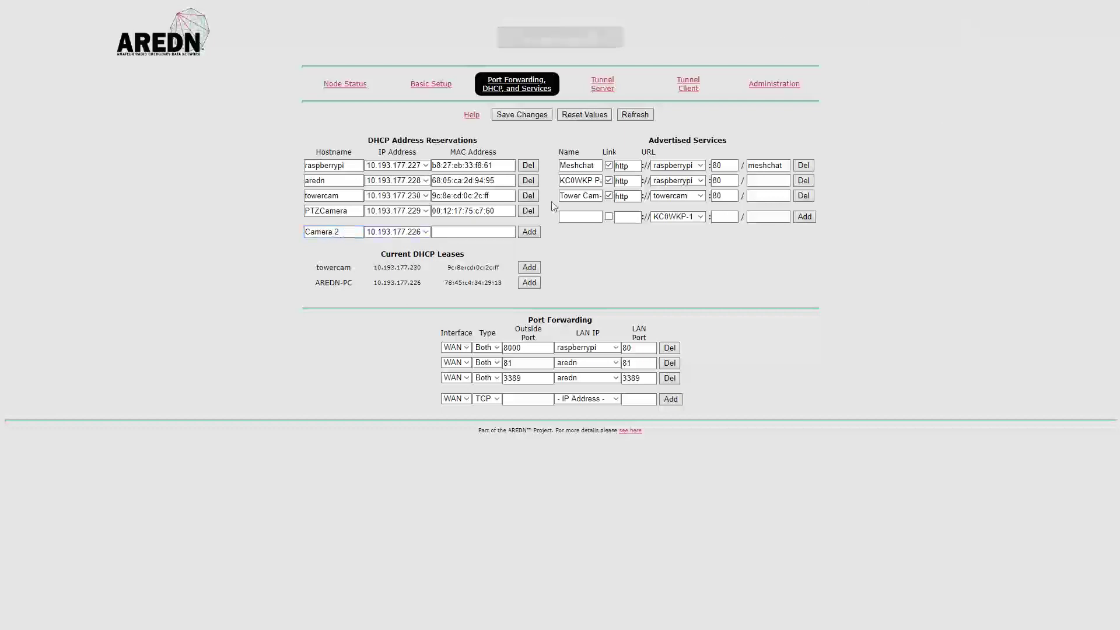
# Erase the partial MAC and the Camera 2 hostname, and highlight the AREDN-PC lease.
pyautogui.click(483, 232)
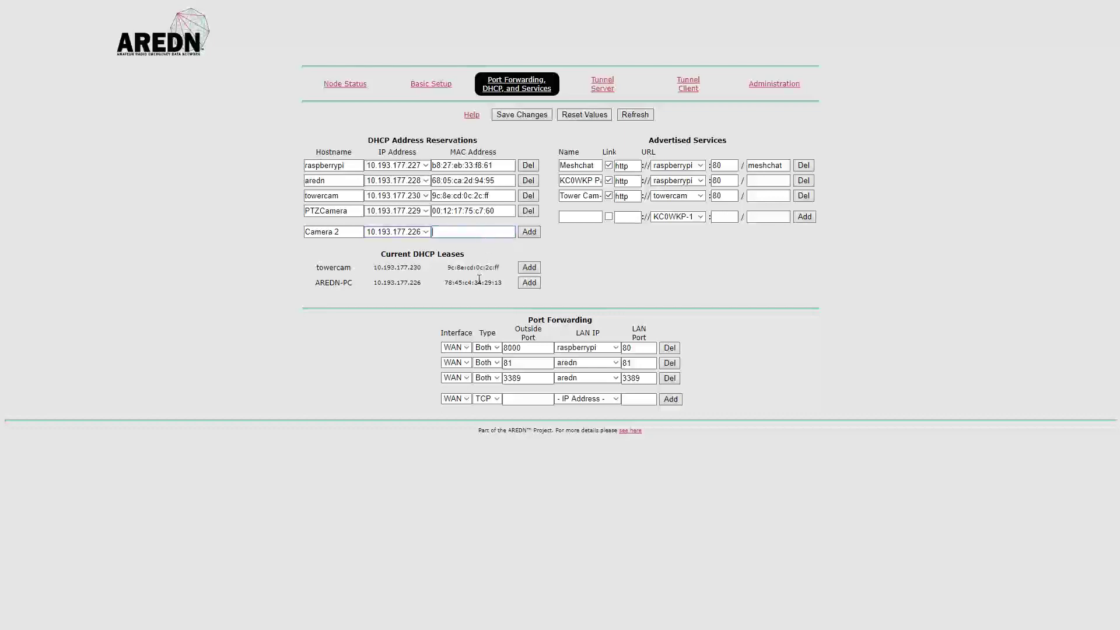
pyautogui.write('00')
pyautogui.write(' 12')
pyautogui.press('BackSpace')
pyautogui.press('BackSpace')
pyautogui.press('BackSpace')
pyautogui.press('BackSpace')
pyautogui.press('BackSpace')
pyautogui.moveTo(350, 233); pyautogui.dragTo(293, 237)
pyautogui.press('BackSpace')
pyautogui.moveTo(320, 283); pyautogui.dragTo(508, 284)
# Convert the AREDN-PC lease into a DHCP reservation and save the changes.
pyautogui.click(444, 296)
pyautogui.click(529, 283)
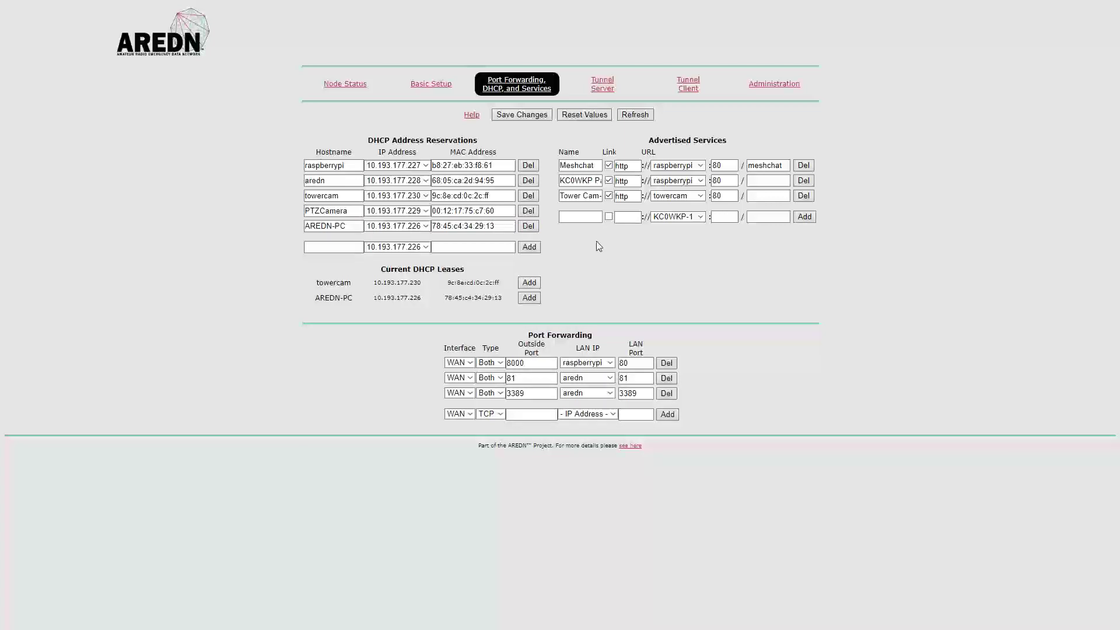
pyautogui.click(532, 118)
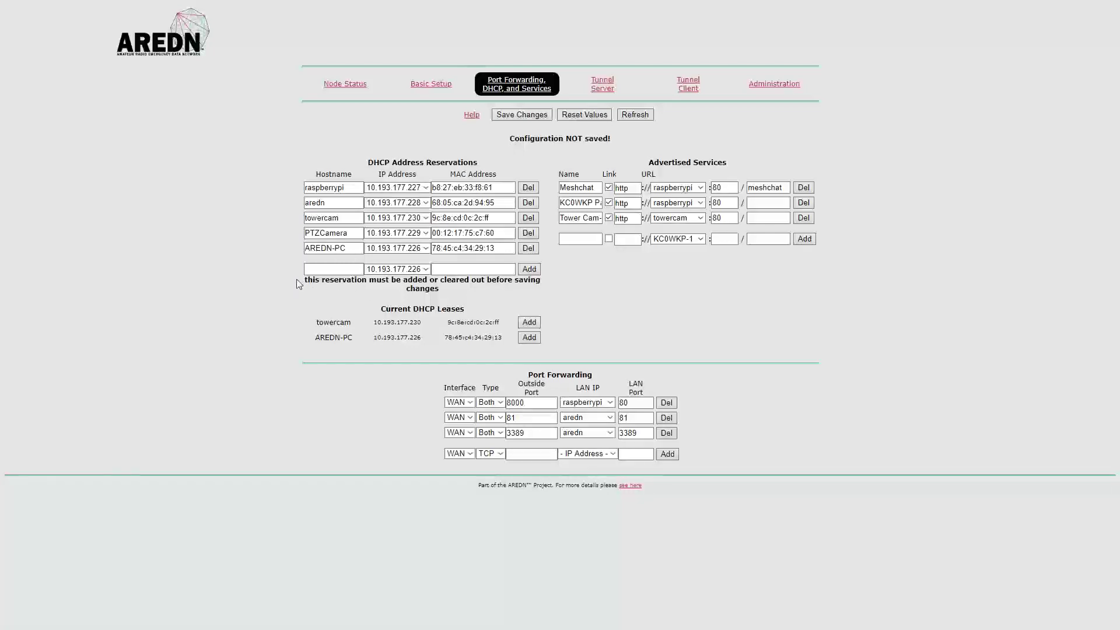
# Reset the blank reservation row's address to none and save again.
pyautogui.click(426, 269)
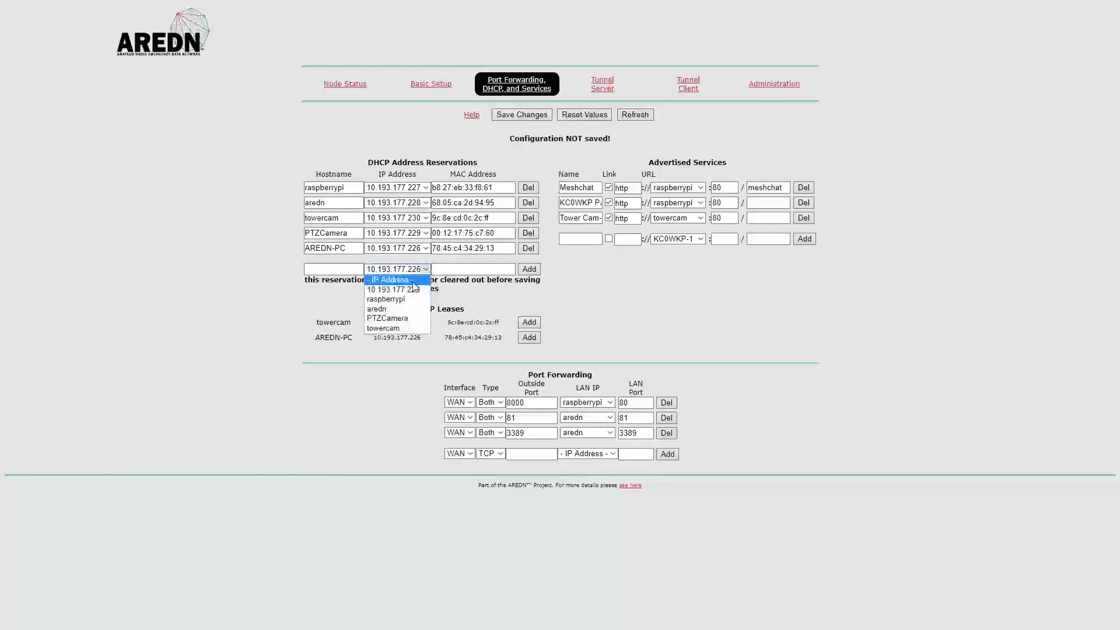
pyautogui.click(426, 274)
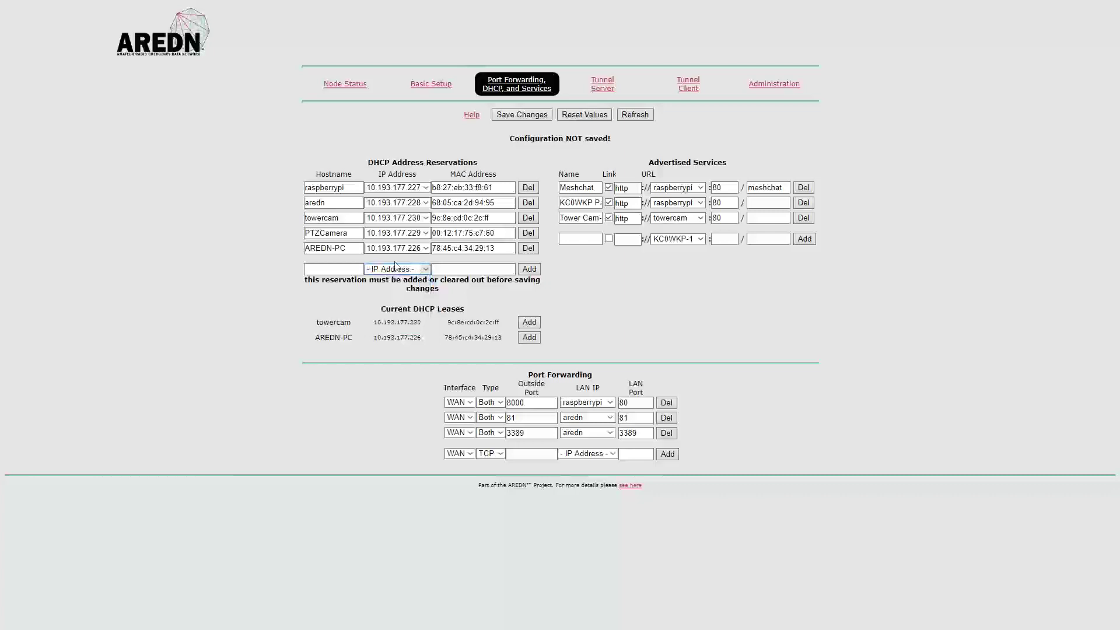
pyautogui.click(425, 269)
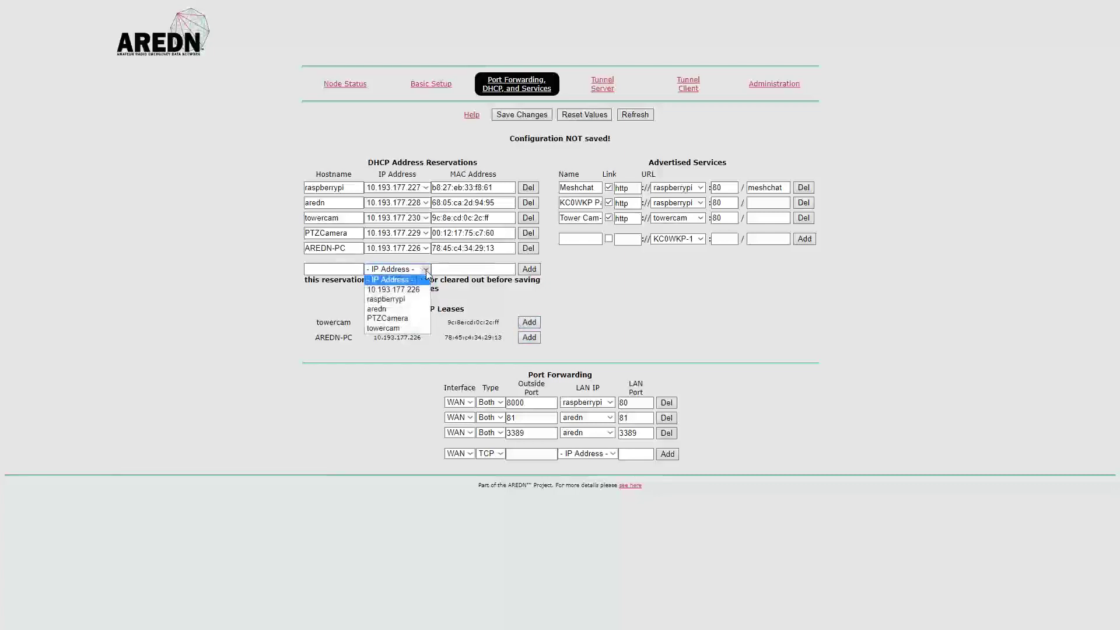
pyautogui.click(404, 281)
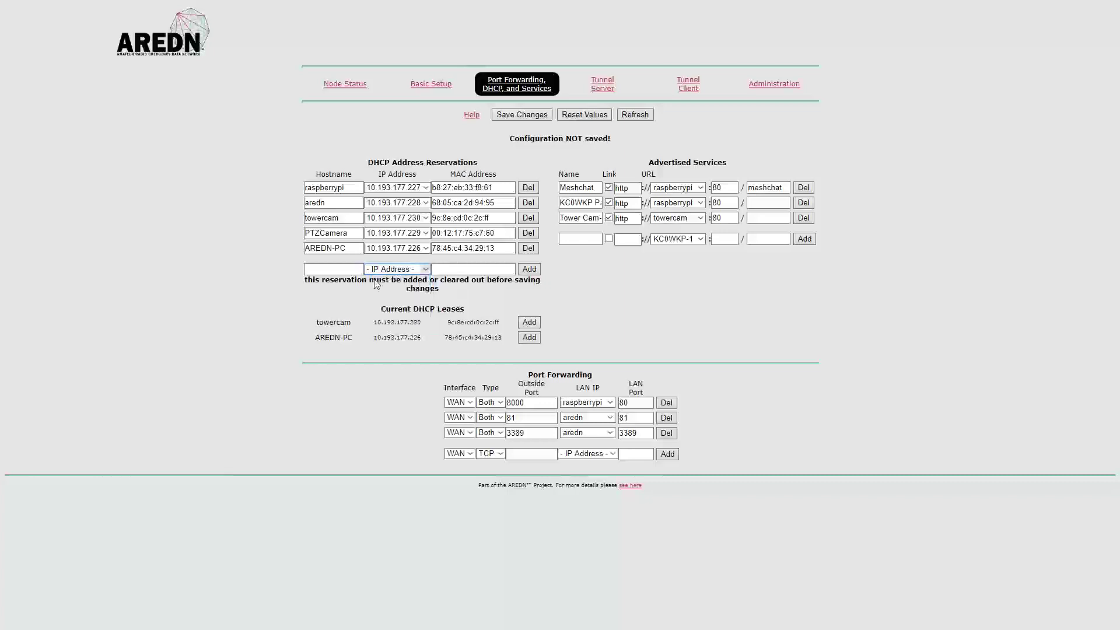
pyautogui.click(532, 117)
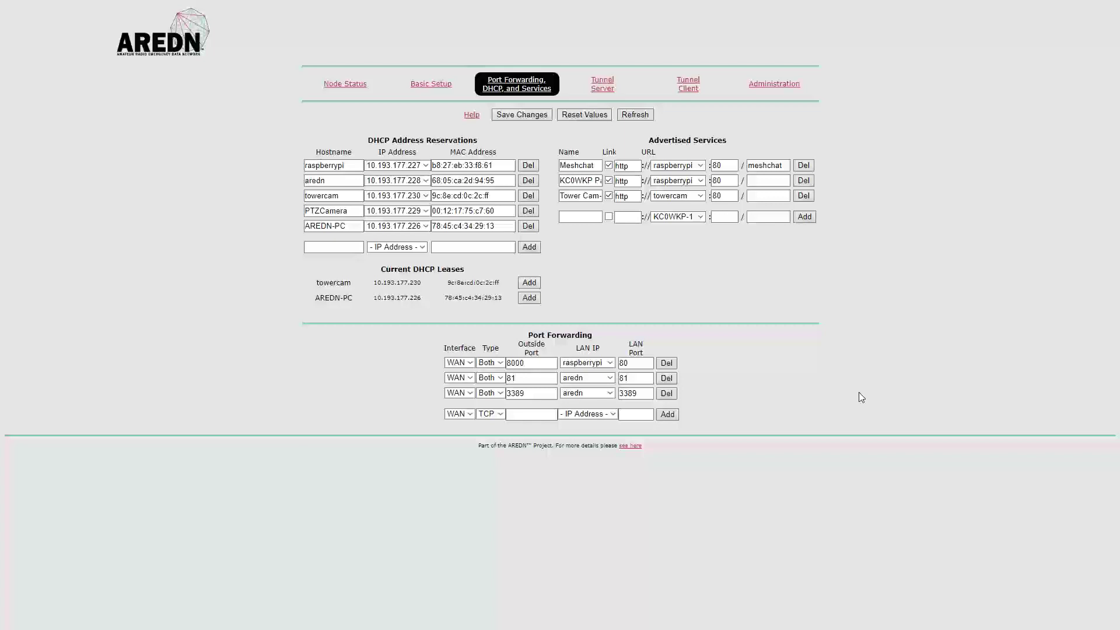
pyautogui.click(580, 220)
# Name the new advertised service Test Service, toggling its link option on and off.
pyautogui.write('Test Service')
pyautogui.click(609, 216)
pyautogui.click(616, 219)
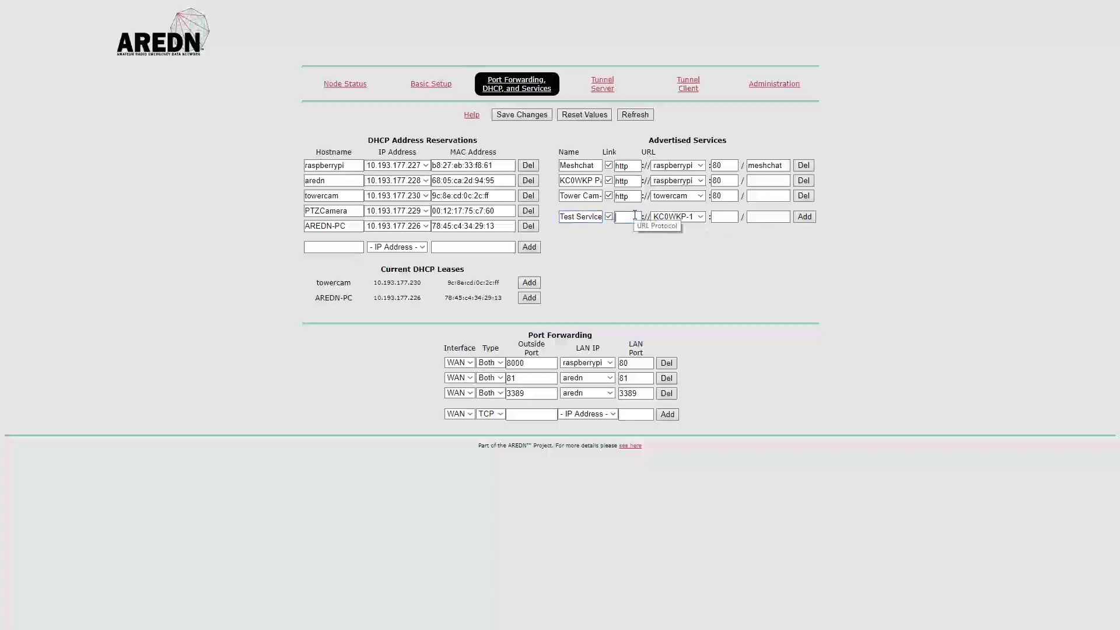
pyautogui.click(609, 217)
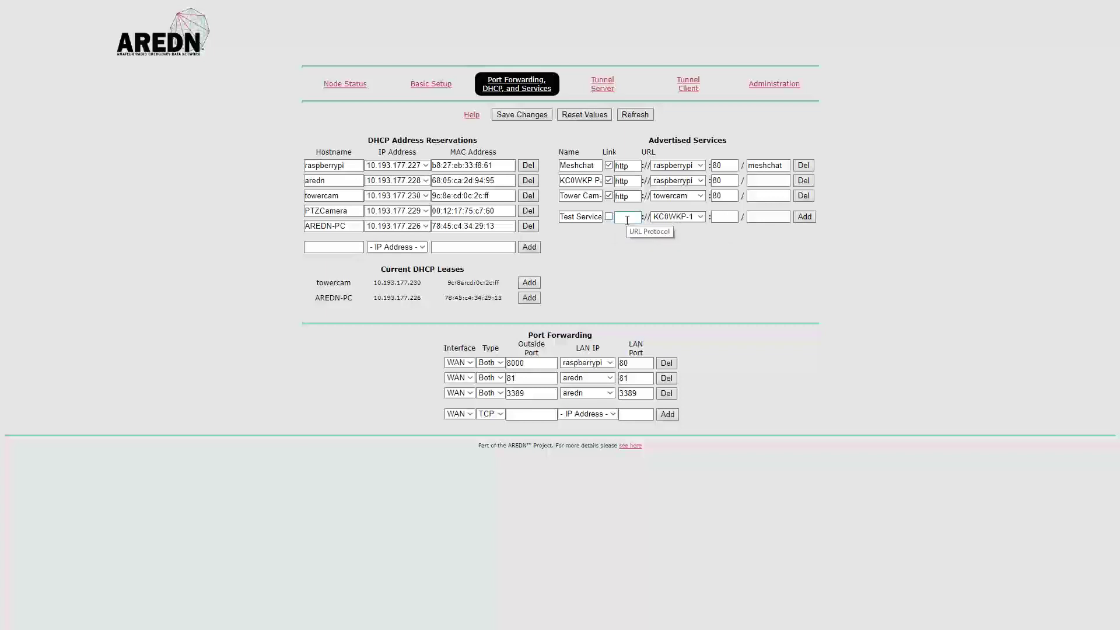
# Set Test Service's protocol to http and its host to AREDN-PC.
pyautogui.click(627, 218)
pyautogui.write('http')
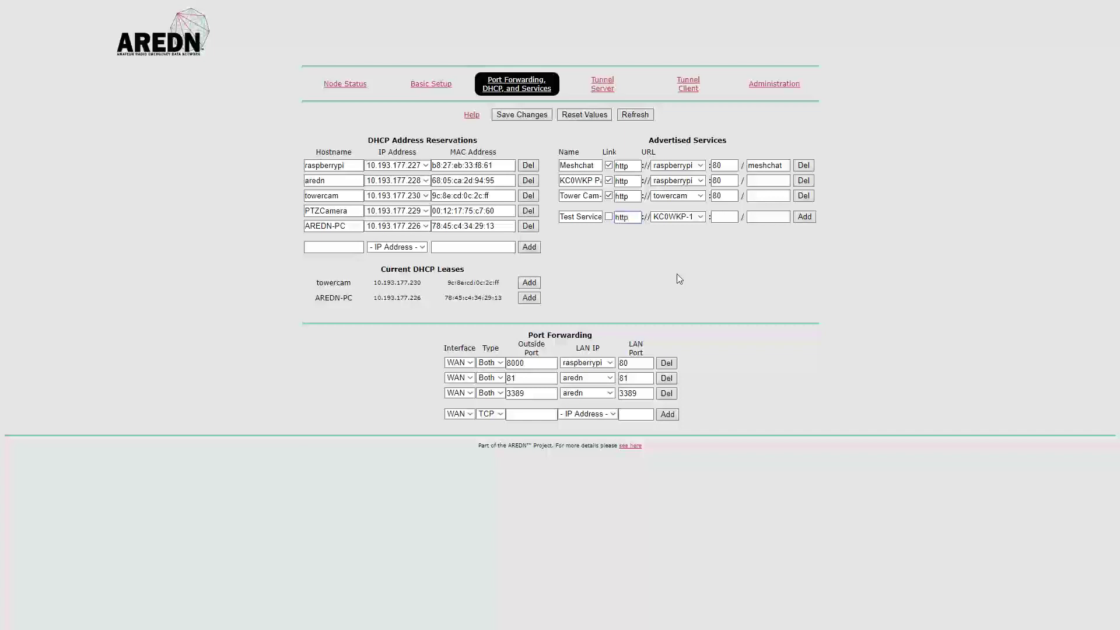
pyautogui.click(701, 217)
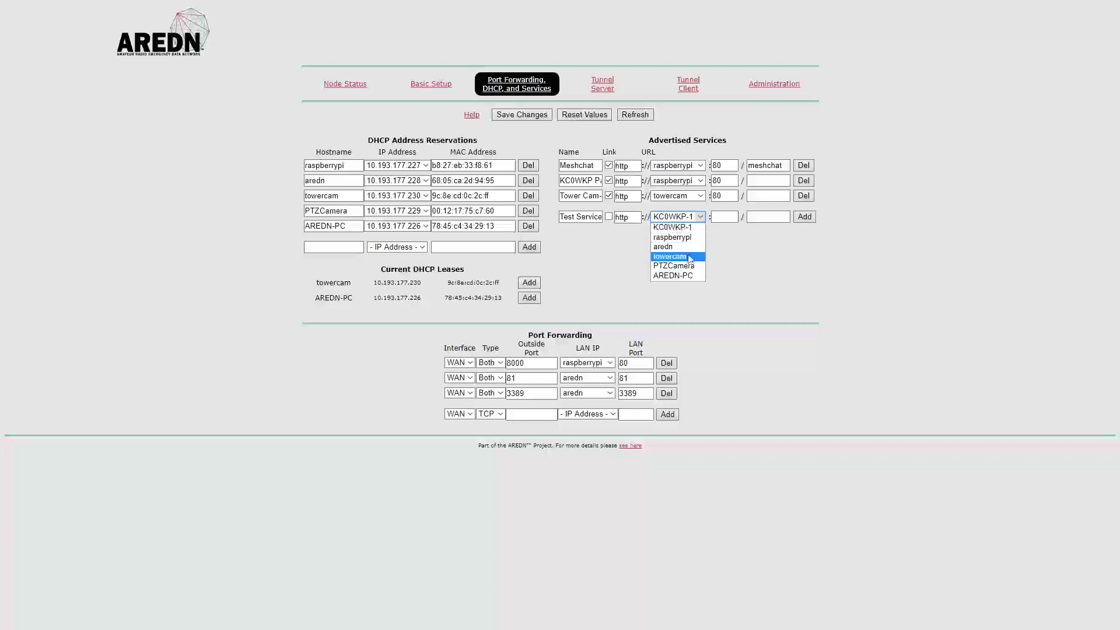
pyautogui.click(692, 276)
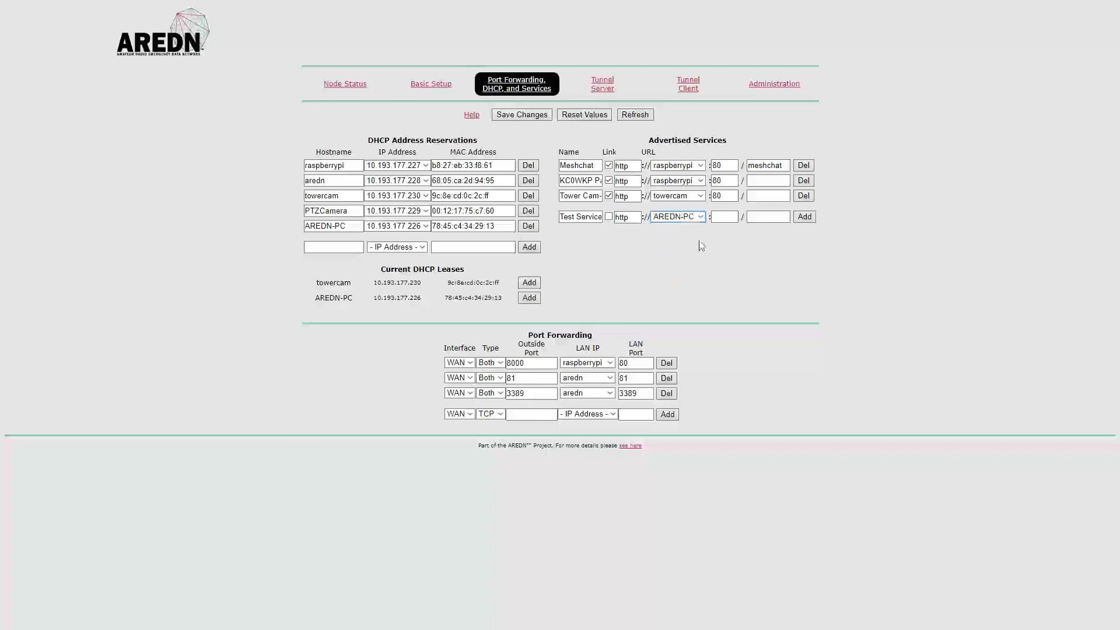
pyautogui.click(723, 216)
pyautogui.write('80')
pyautogui.doubleClick(718, 217)
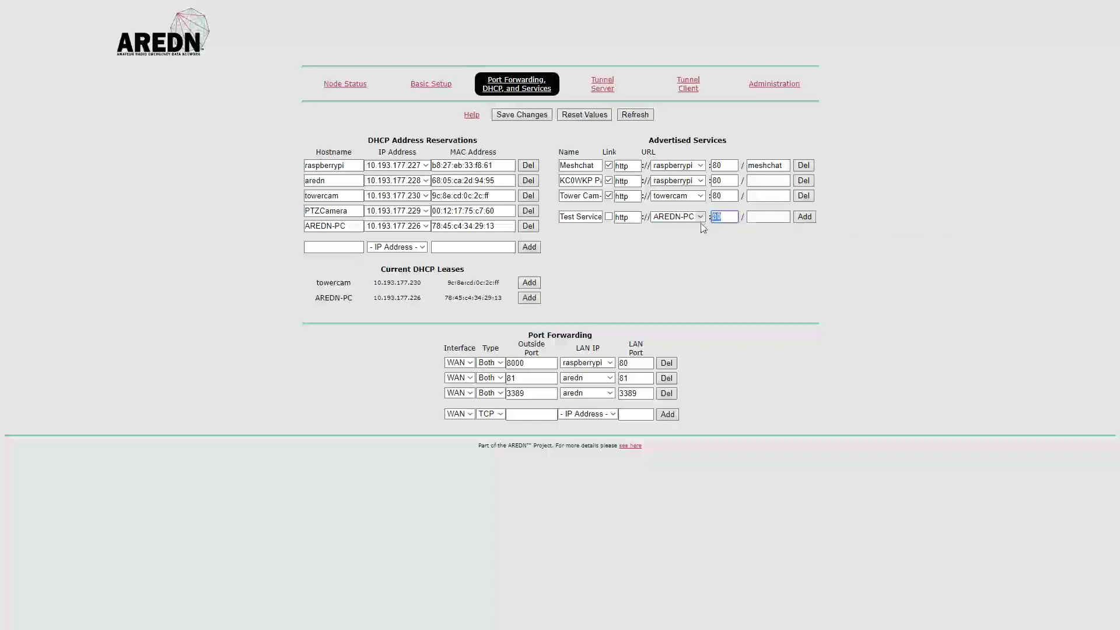
pyautogui.click(763, 216)
pyautogui.moveTo(550, 217); pyautogui.dragTo(774, 180)
pyautogui.click(769, 180)
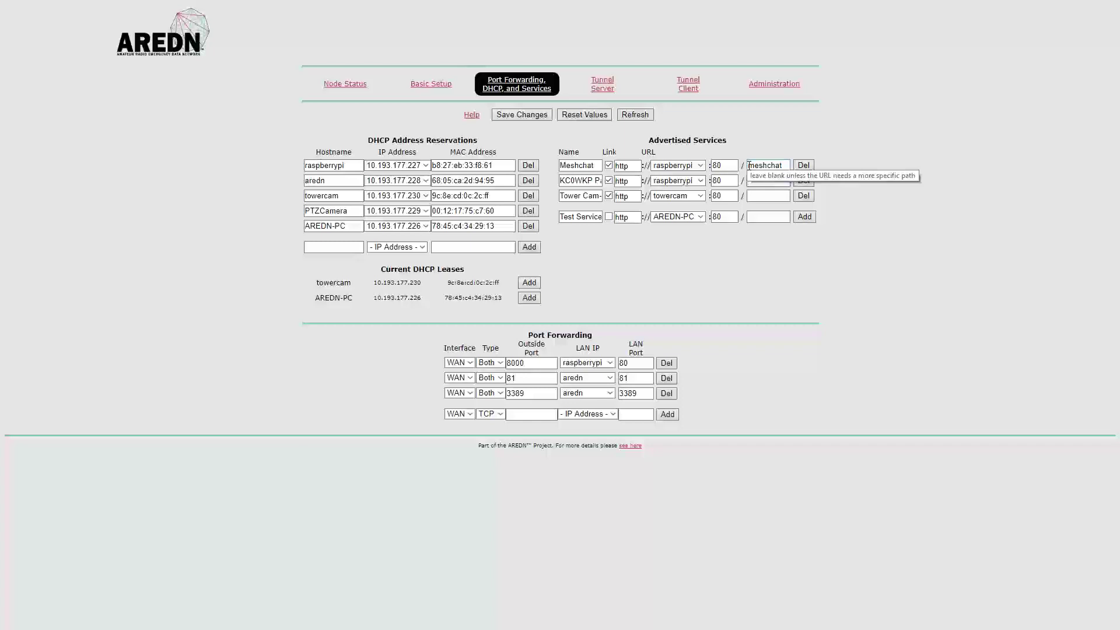
pyautogui.doubleClick(724, 180)
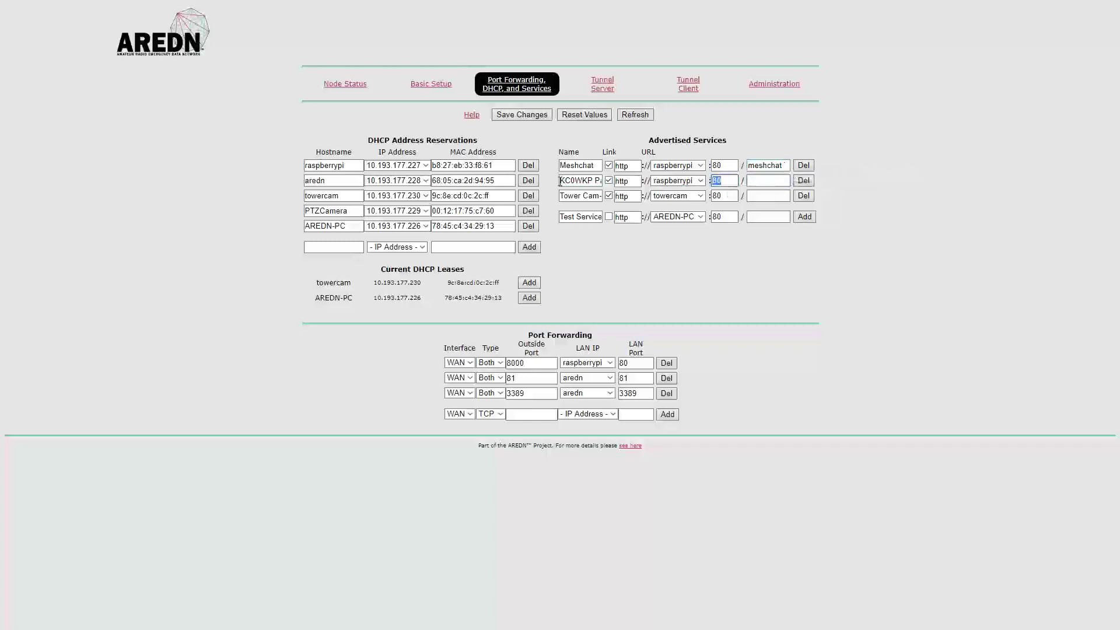
pyautogui.click(731, 181)
# Add Test Service to the advertised services and save the configuration.
pyautogui.press('Return')
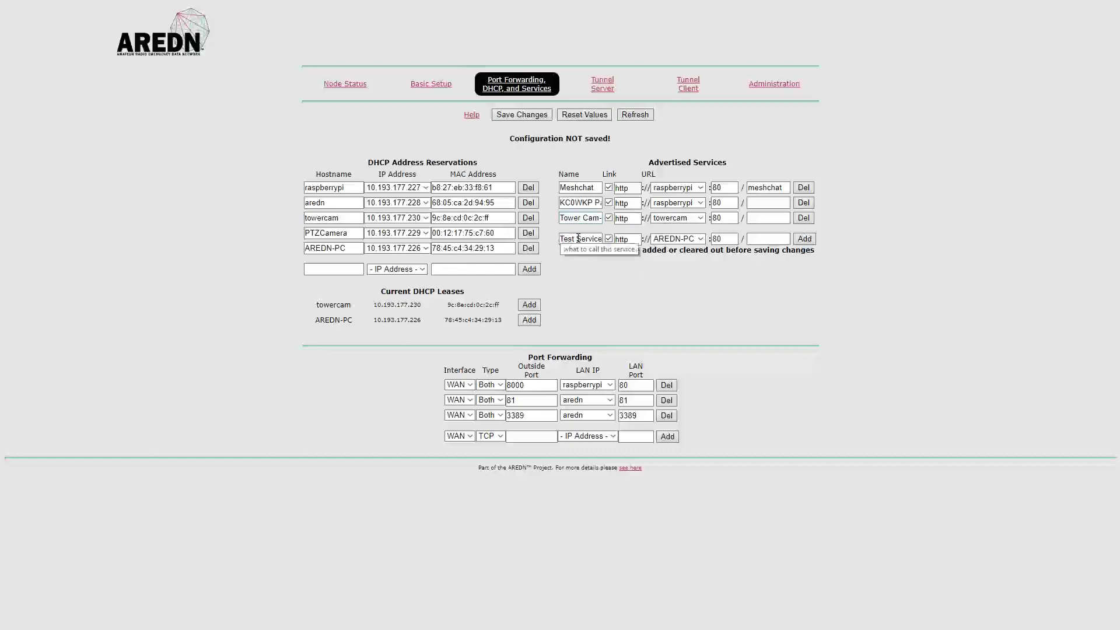
pyautogui.click(805, 240)
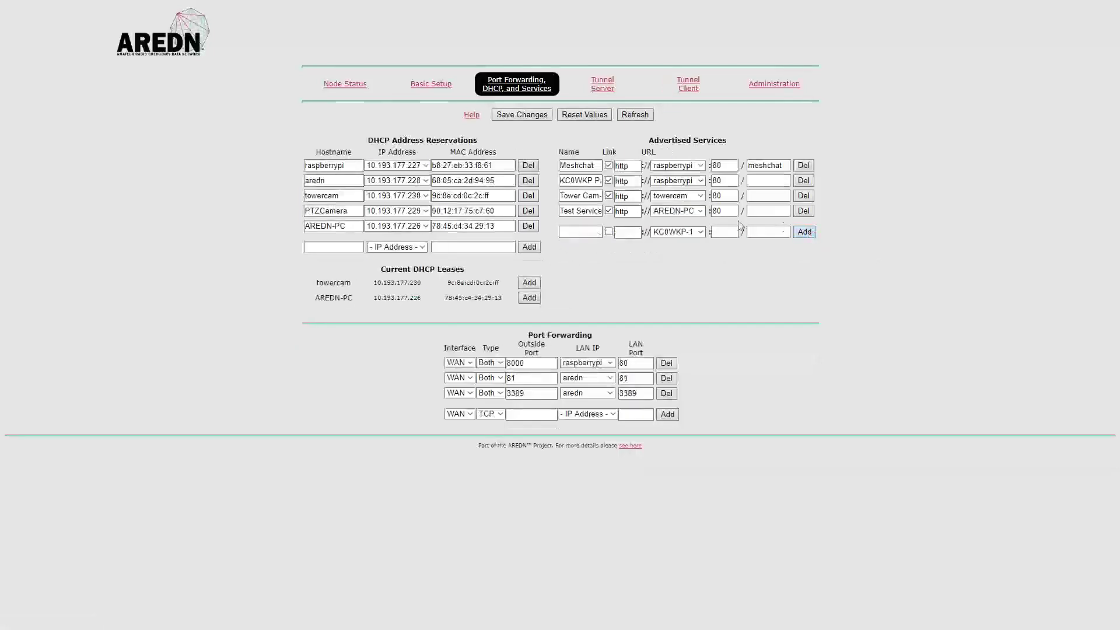
pyautogui.click(530, 119)
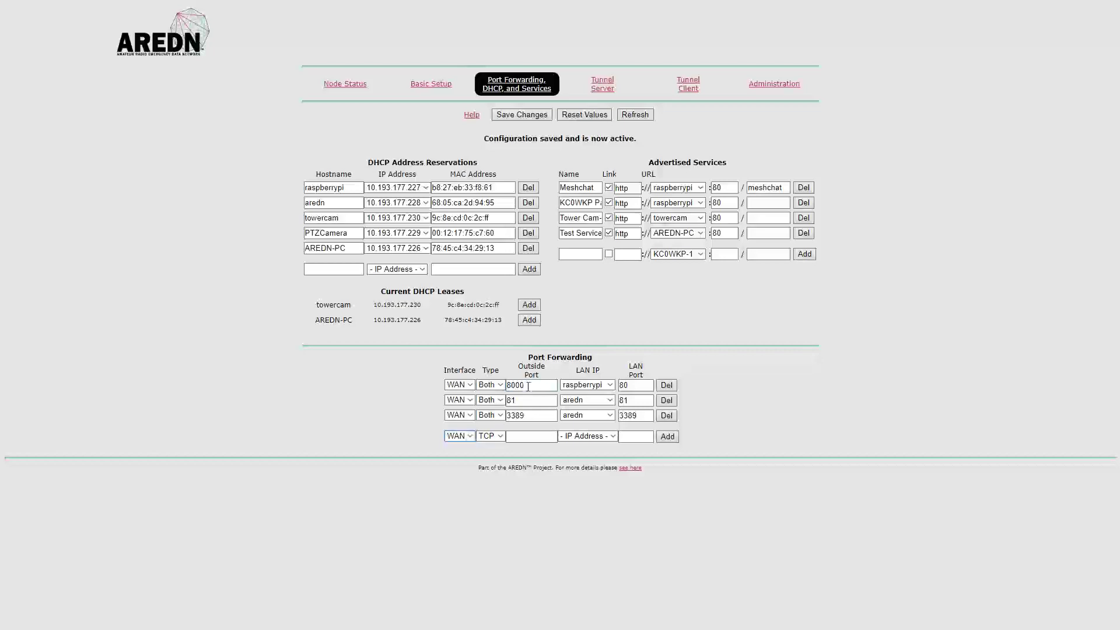
# Show the host choices for the first port forwarding rule.
pyautogui.click(611, 385)
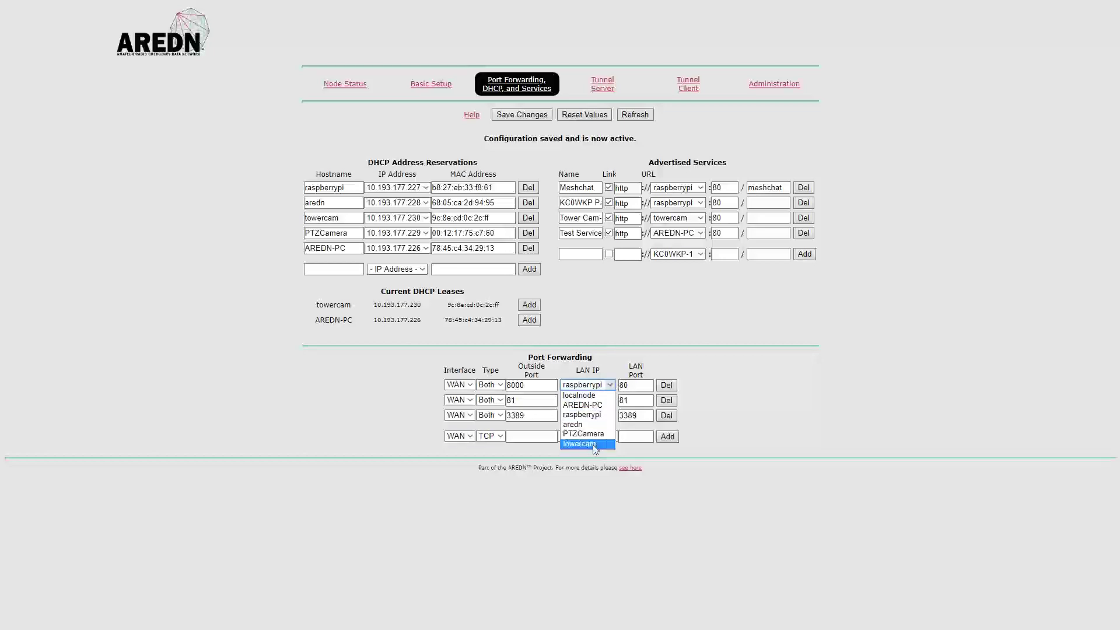
pyautogui.click(636, 400)
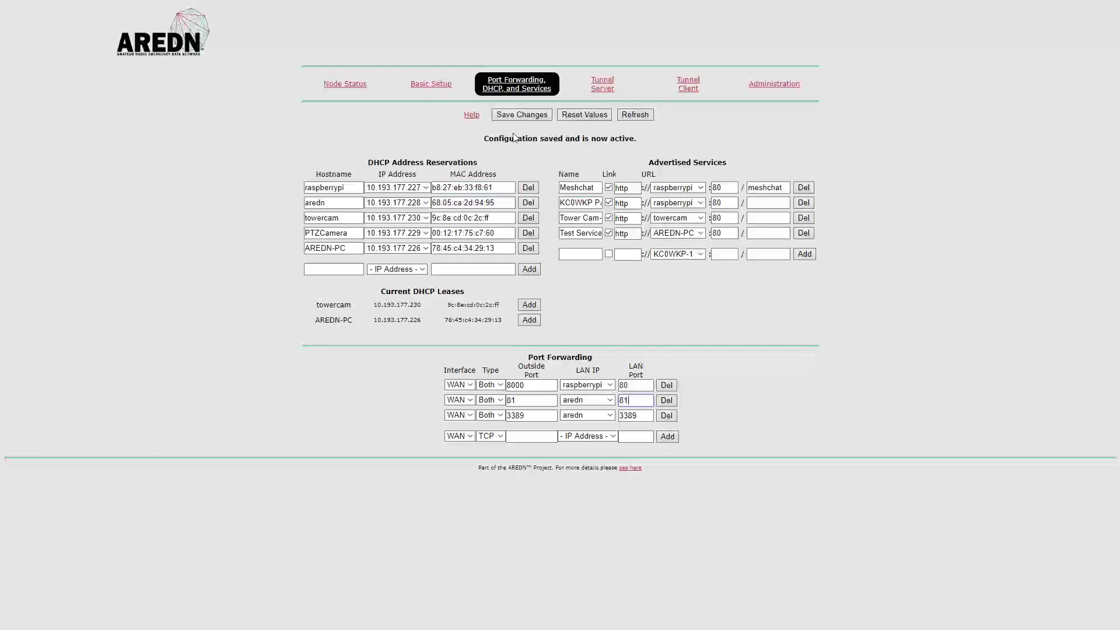
pyautogui.click(431, 84)
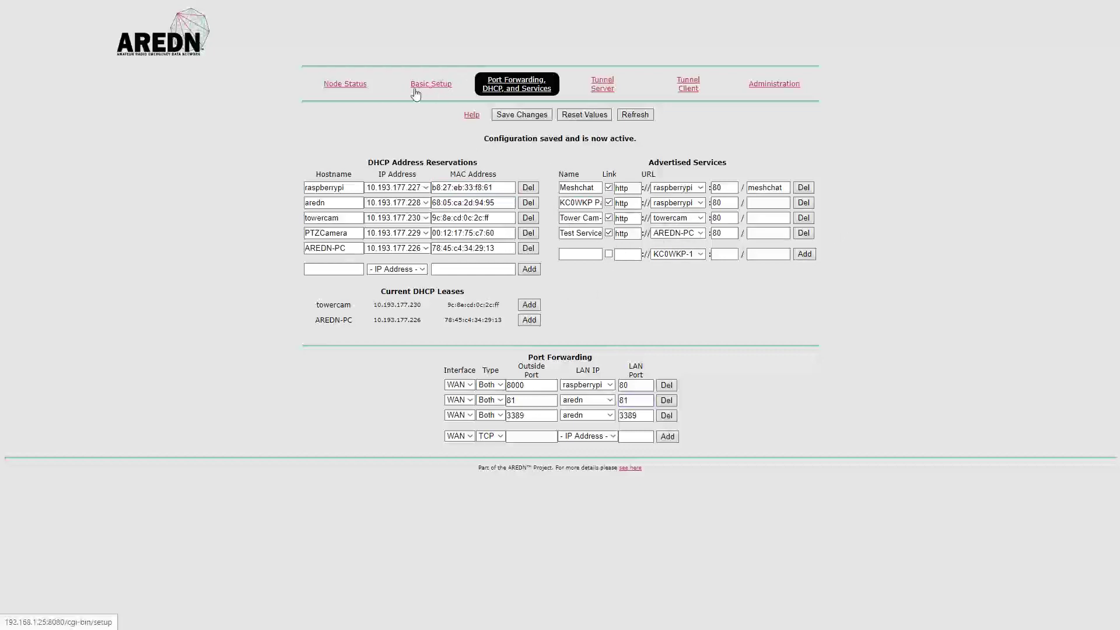
# Find AREDN-PC with Test Service on Mesh Status, try its link, then close the failed tab.
pyautogui.click(374, 86)
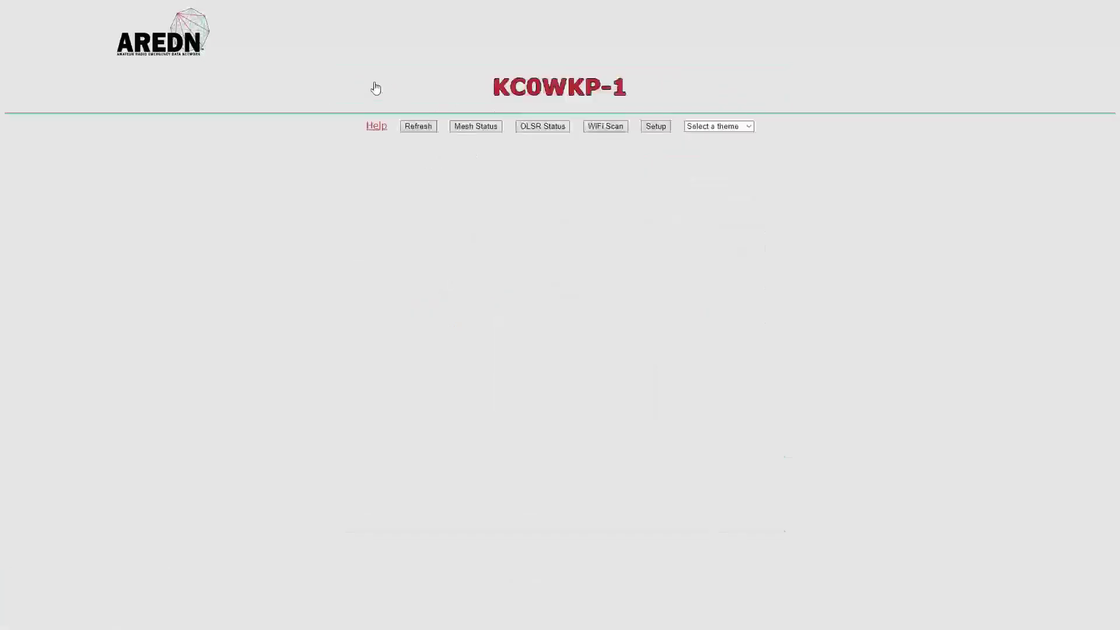
pyautogui.click(476, 130)
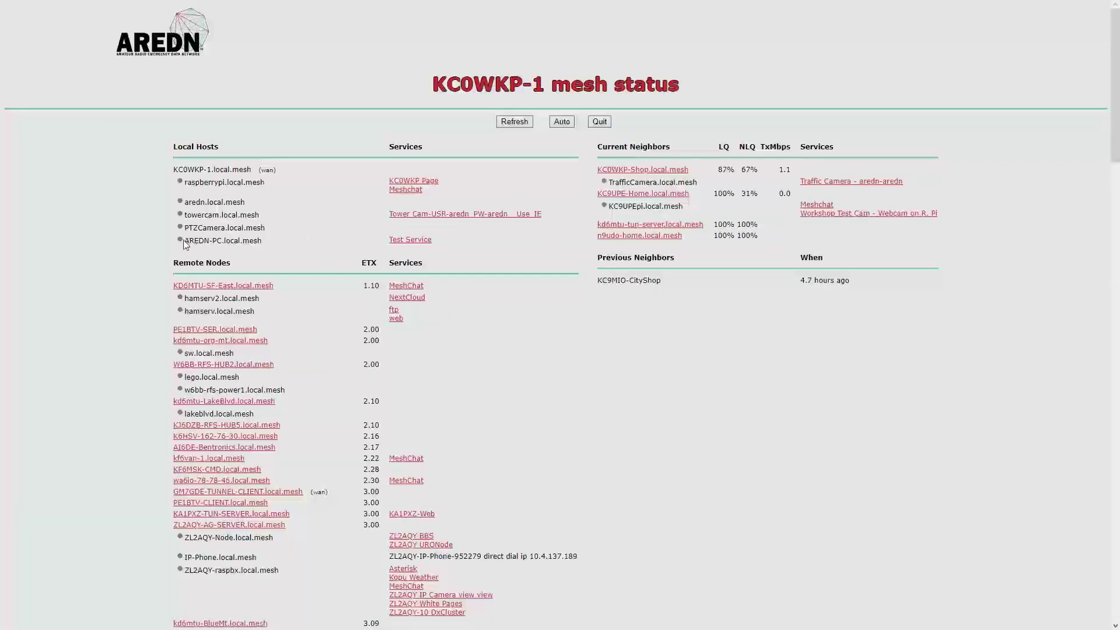
pyautogui.moveTo(446, 240); pyautogui.dragTo(186, 247)
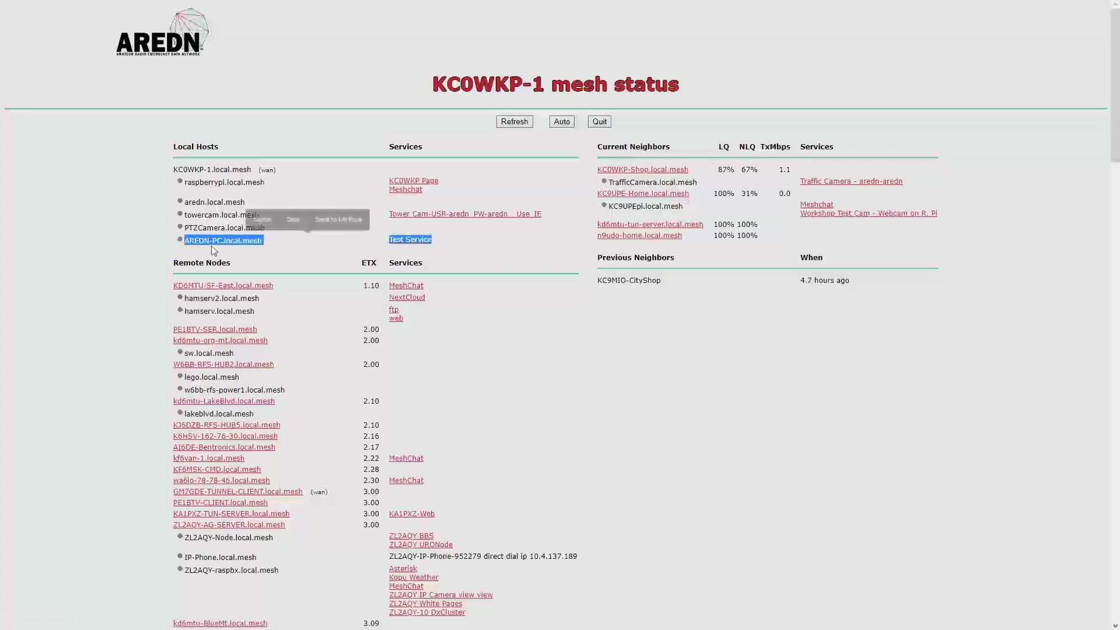
pyautogui.click(434, 248)
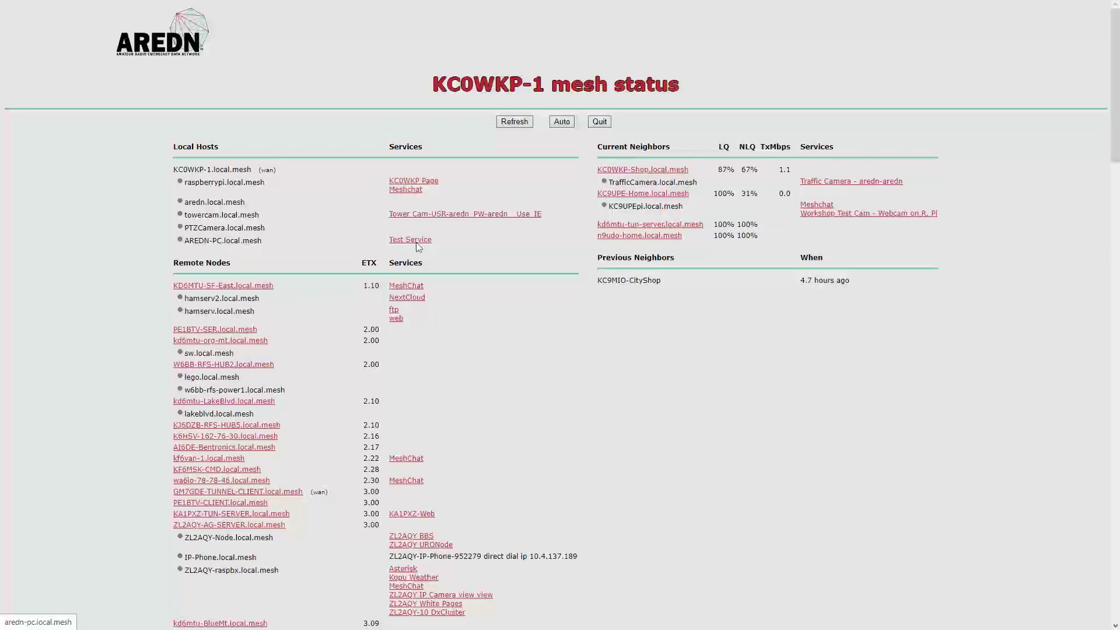
pyautogui.click(417, 244)
pyautogui.press('F11')
pyautogui.hotkey('ctrl', 'w')
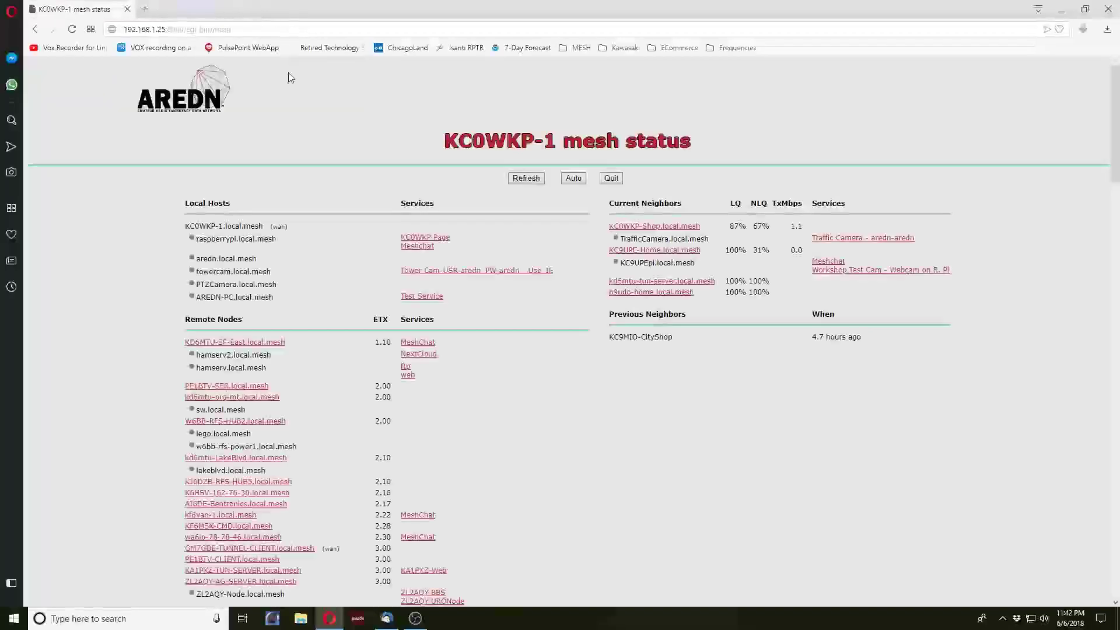